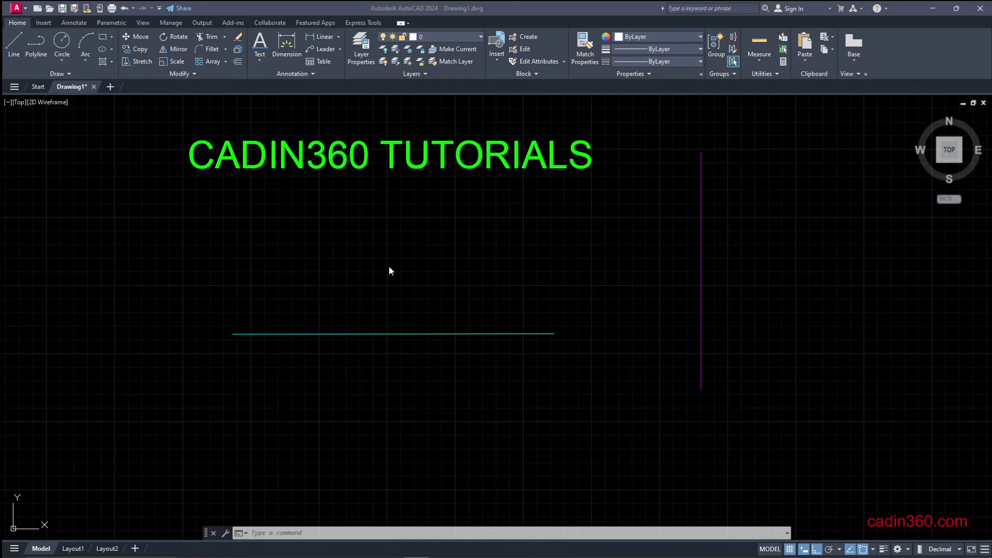
- Use OS to confirm Endpoint, Midpoint, Center, Intersection and Extension as running object snaps
click(365, 268)
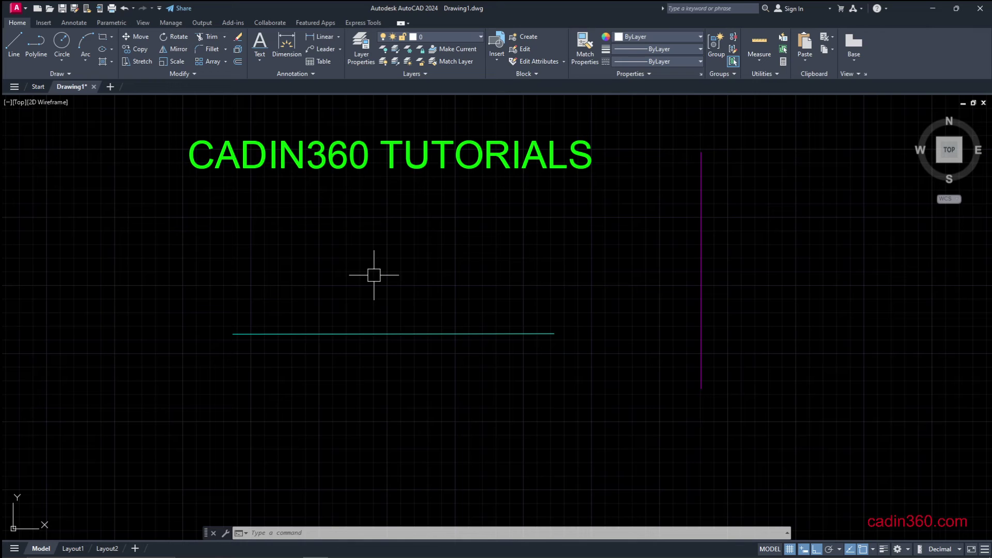
text(OS)
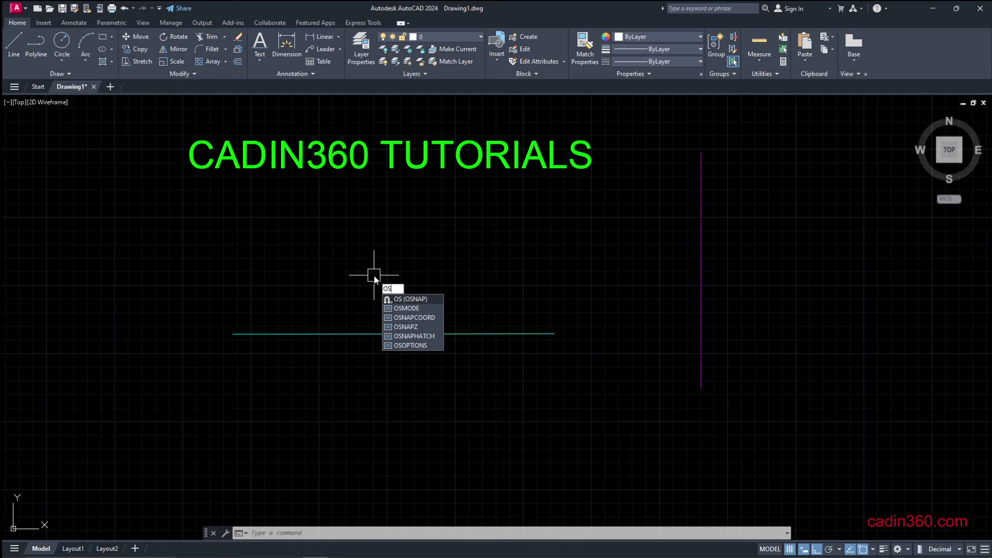
key(Return)
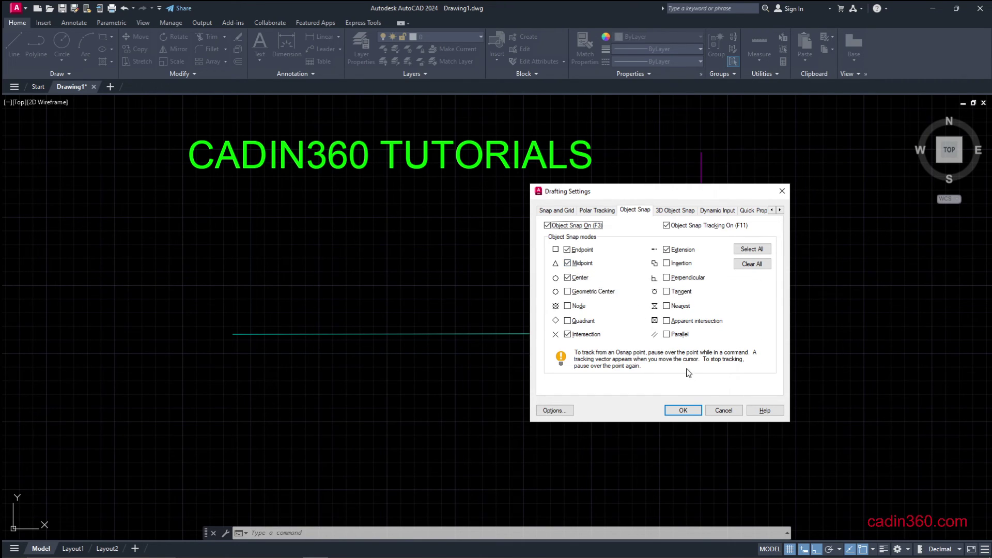
click(682, 411)
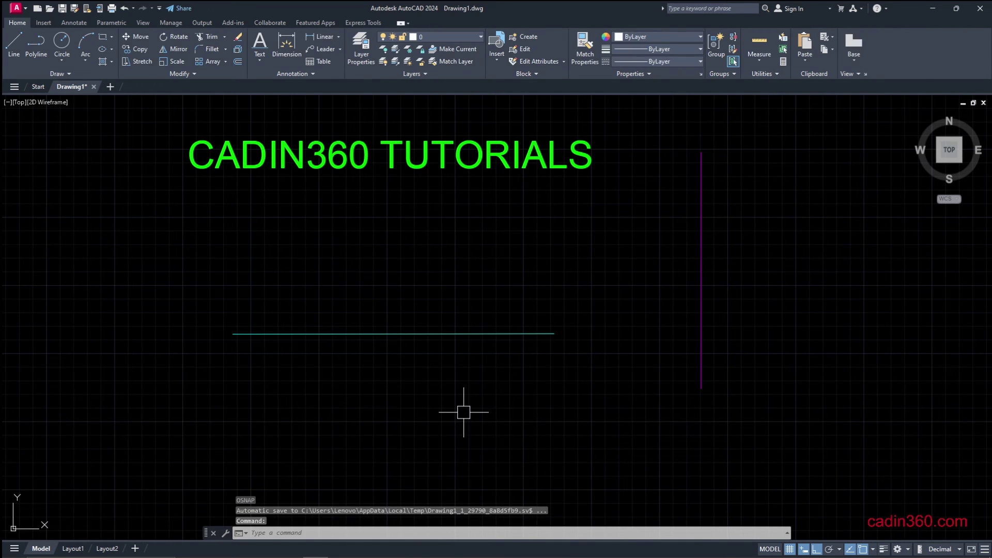
- Draw a vertical line upward from the teal line's midpoint with Ortho on
text(l)
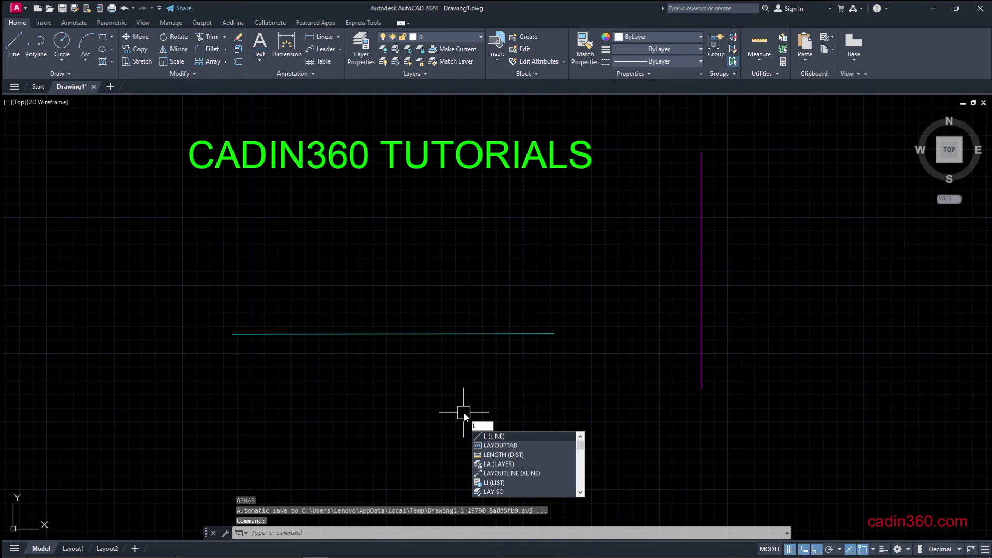
key(Return)
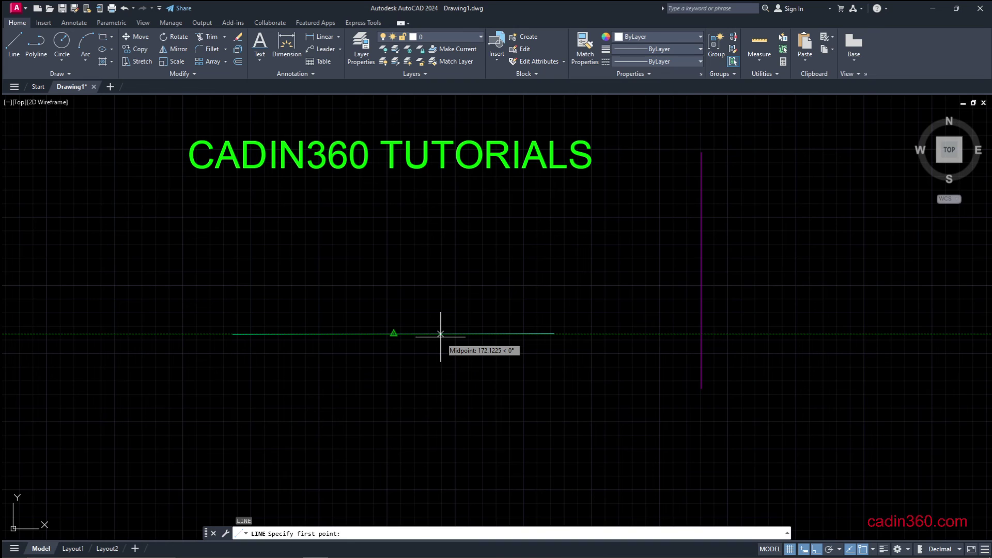
click(394, 334)
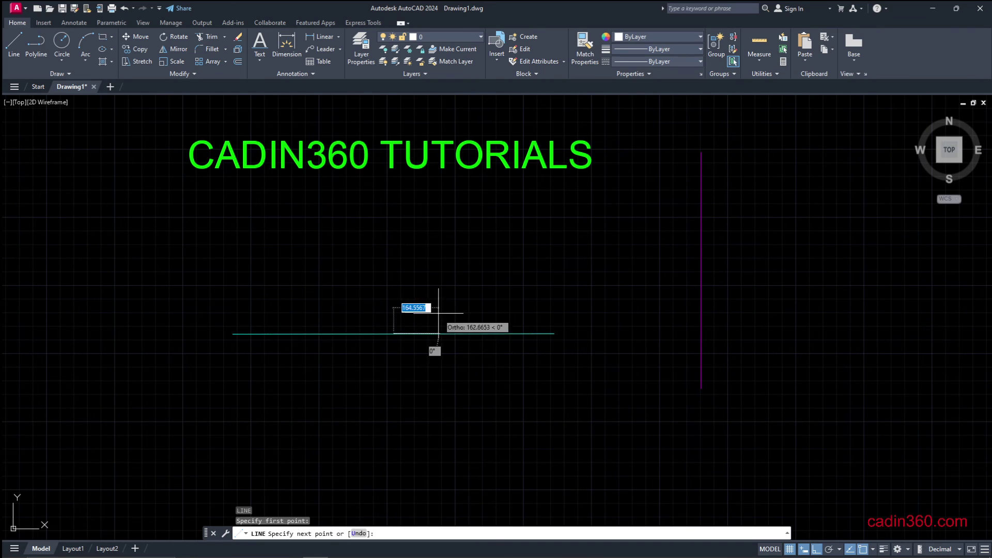
click(393, 219)
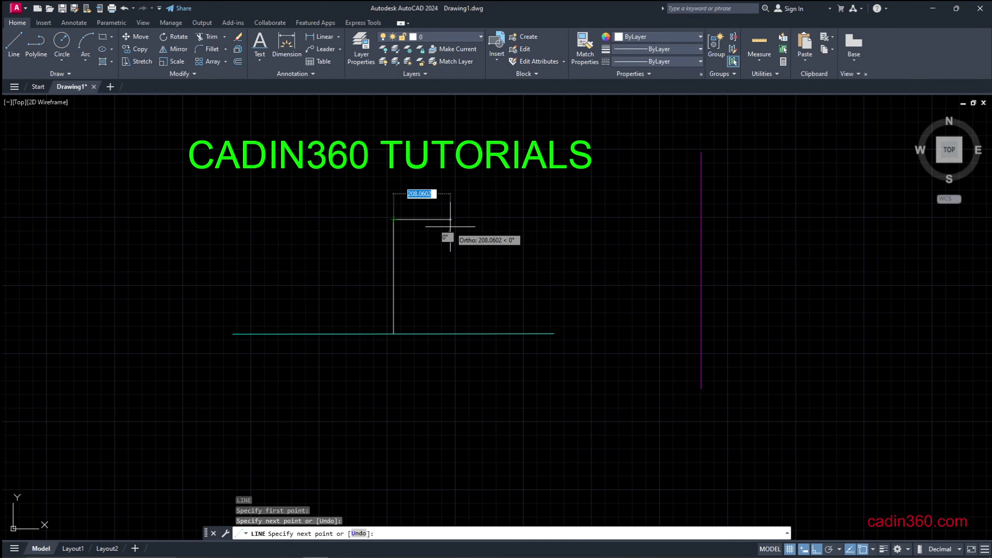
key(Escape)
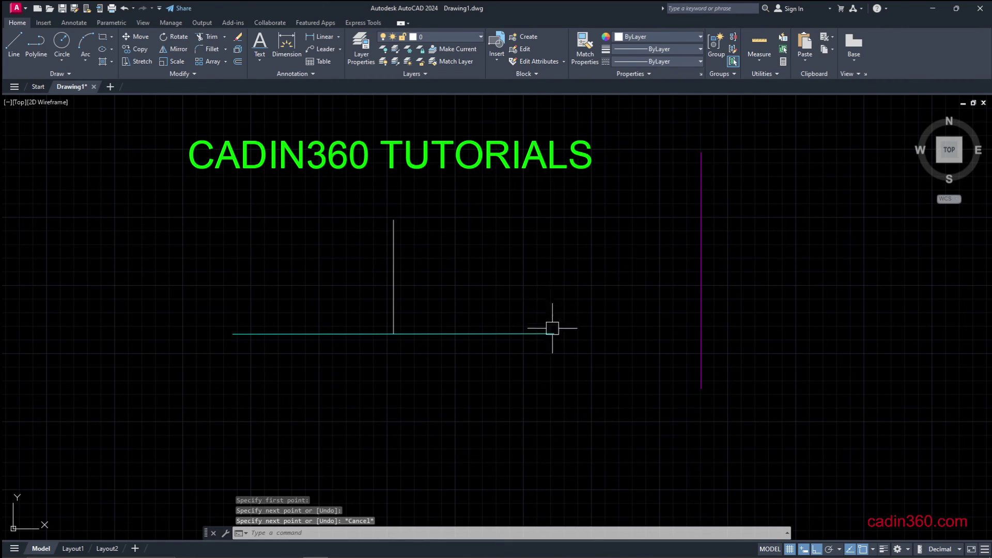
- With Ortho off, draw a line leftward from the magenta line's midpoint using a one-time Midpoint snap
text(l)
key(Return)
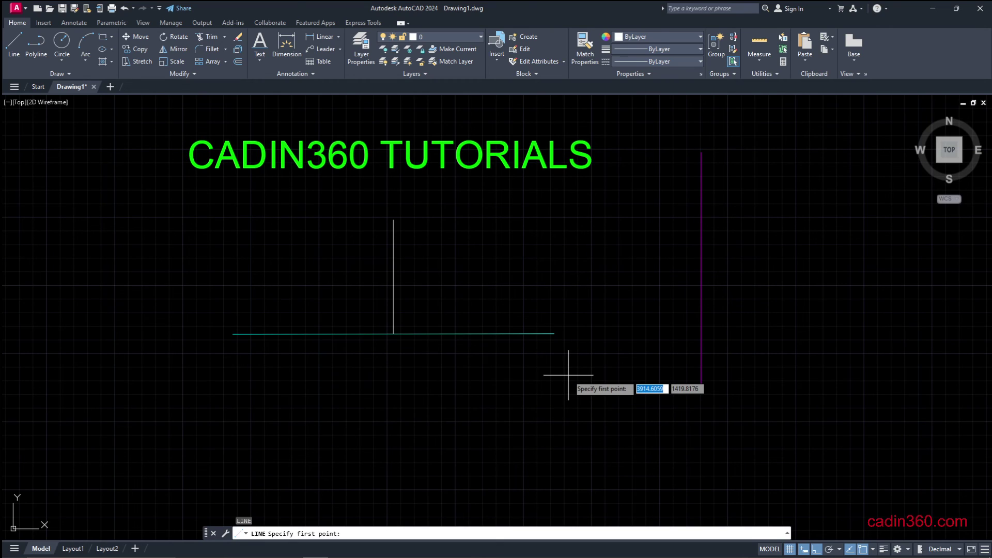
click(816, 549)
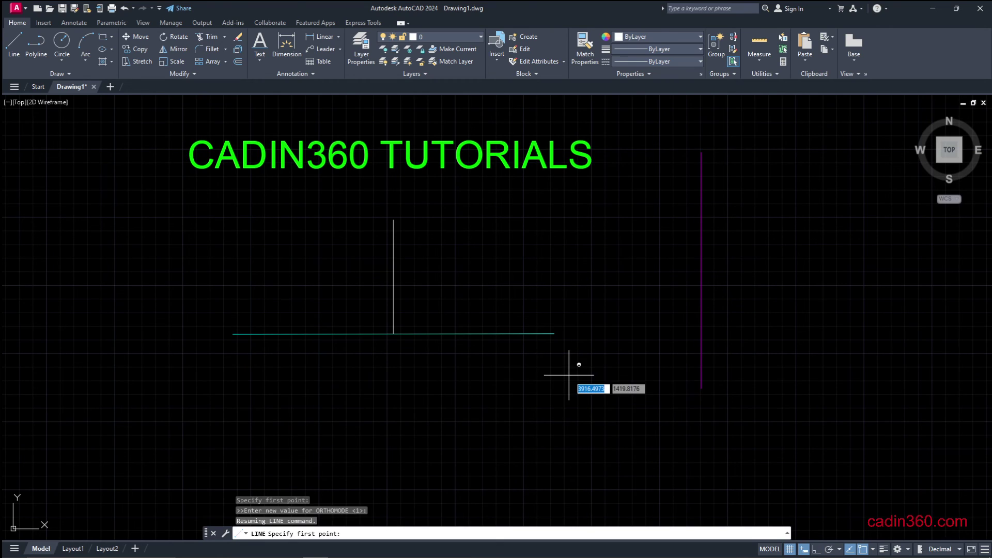
shift+right_click(568, 374)
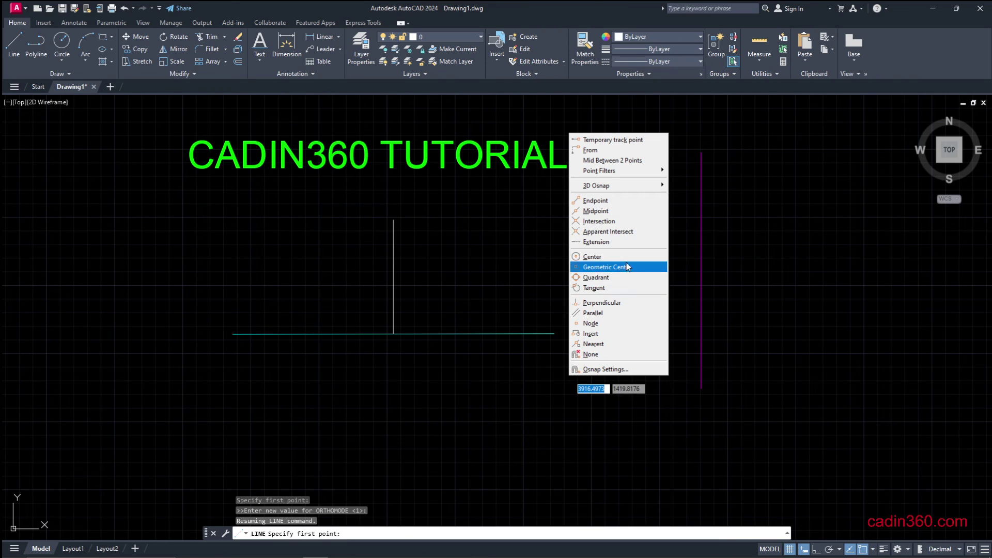
click(596, 211)
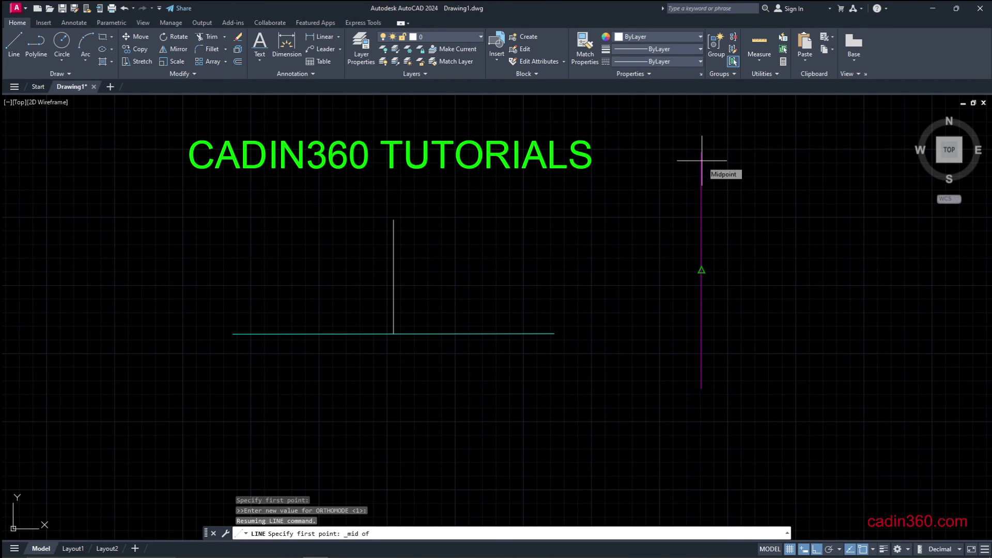
click(702, 268)
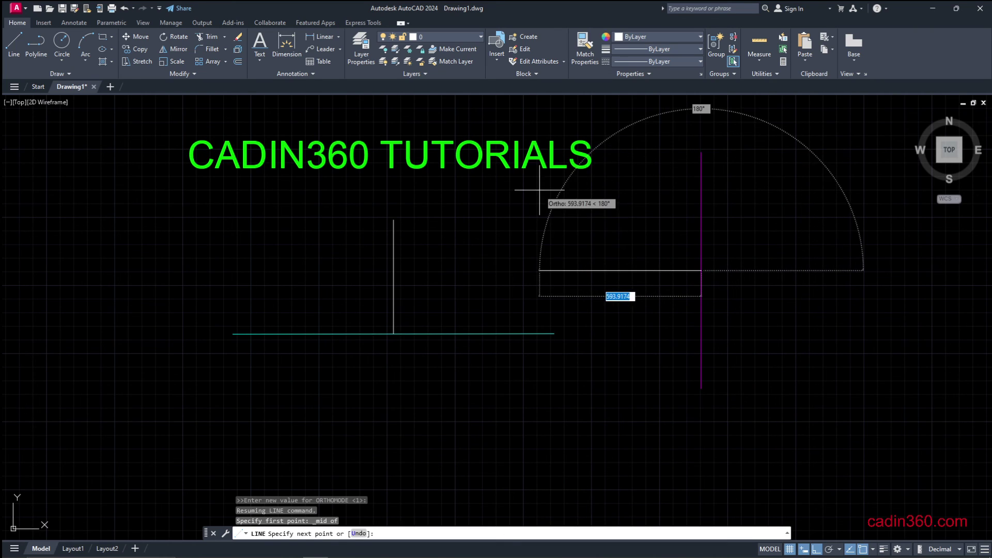
click(589, 271)
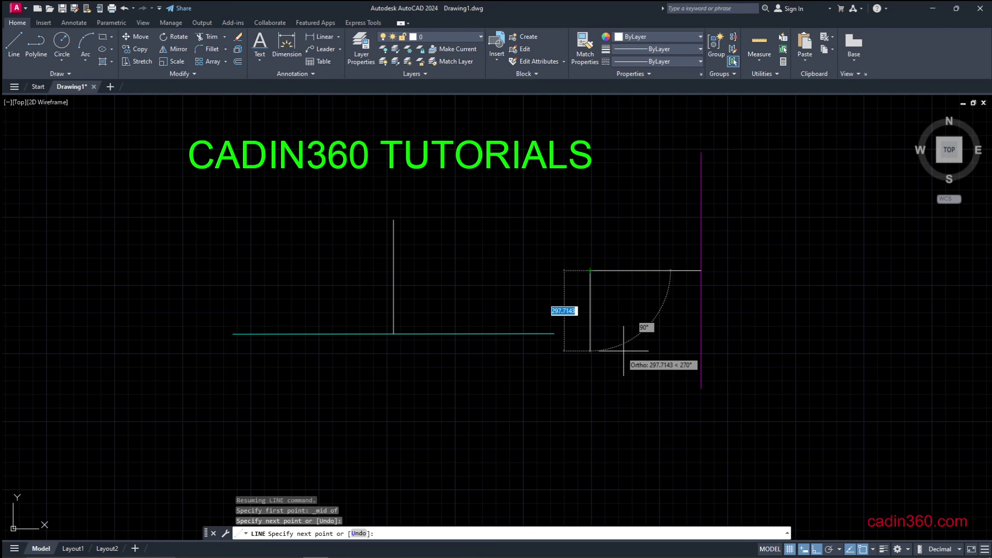
key(Return)
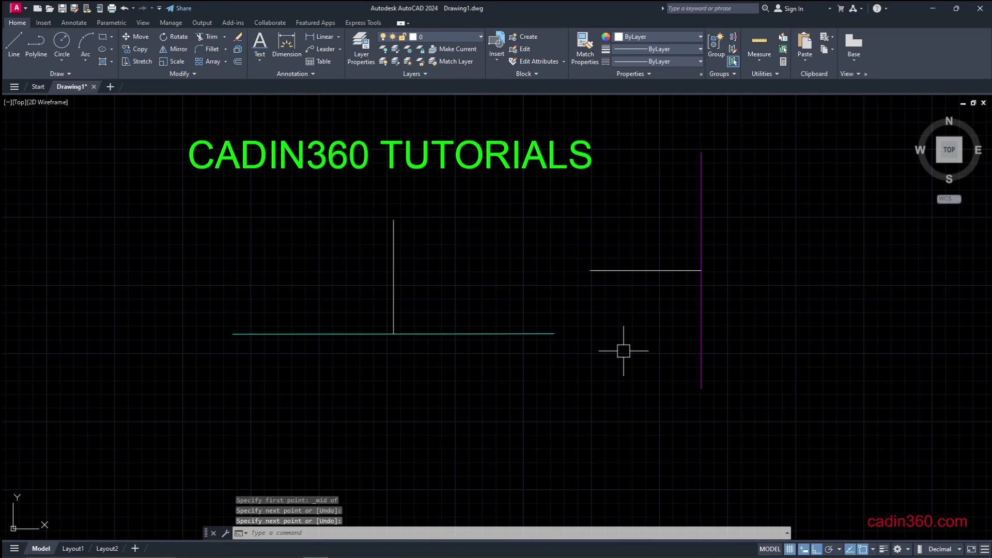
- Use the MID override to drop a vertical line from the short white line's midpoint, forming a T
text(L)
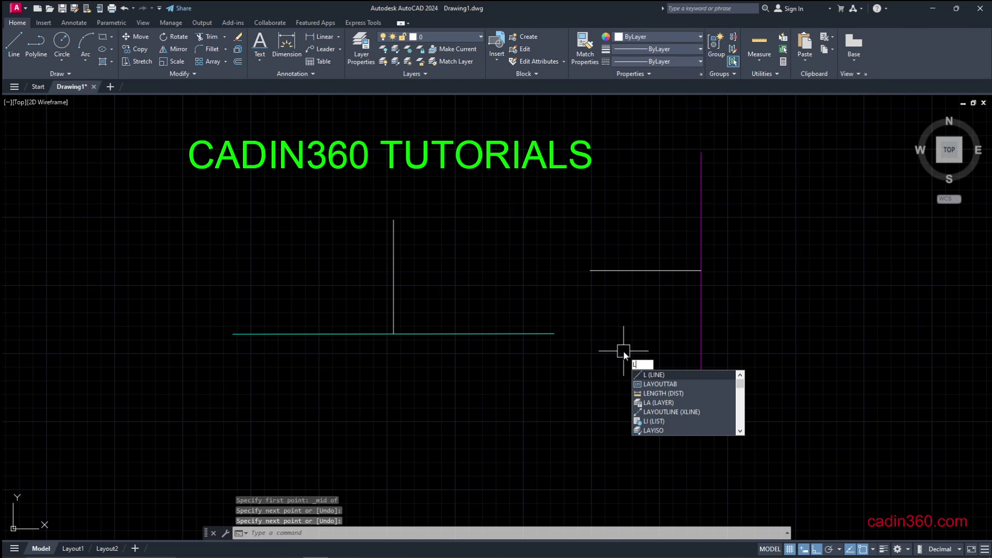
key(Return)
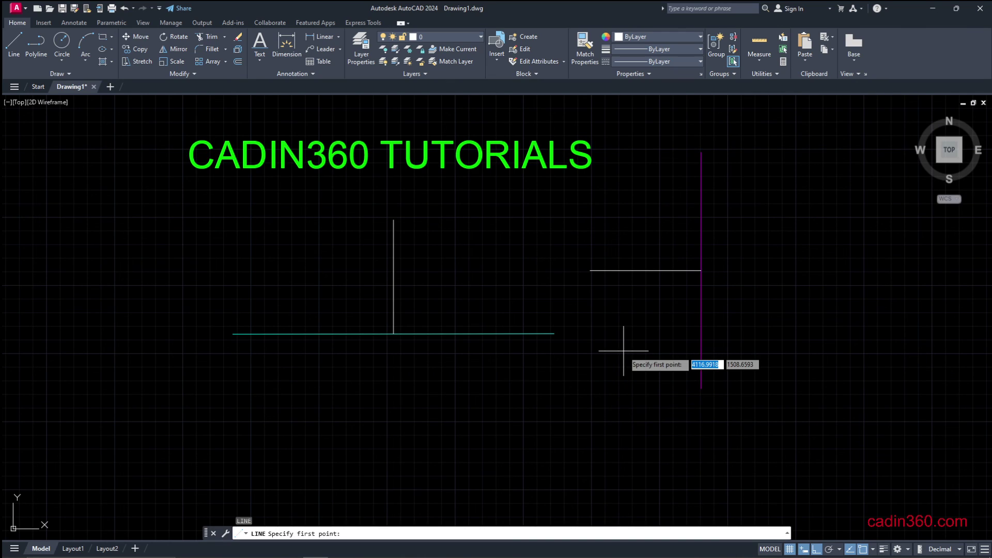
text(MID)
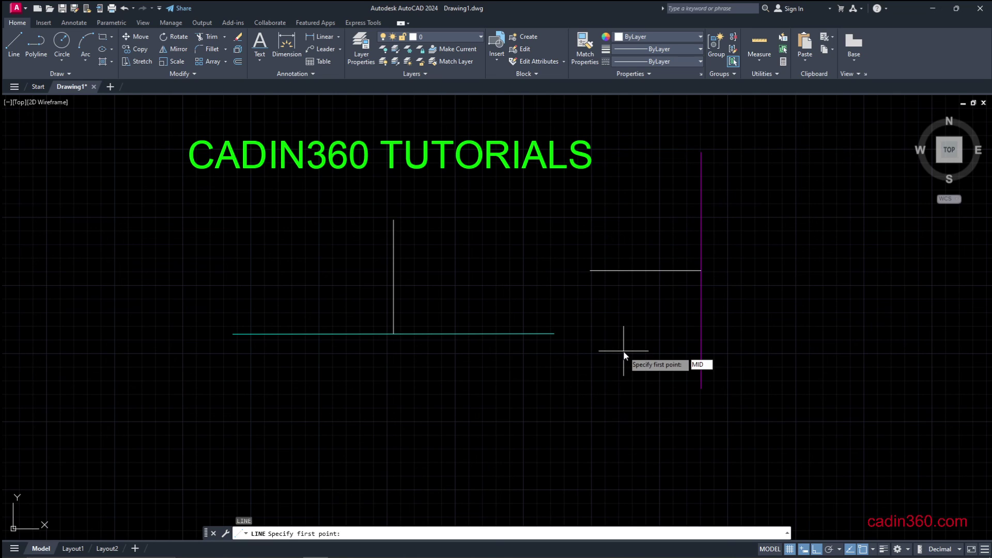
key(Return)
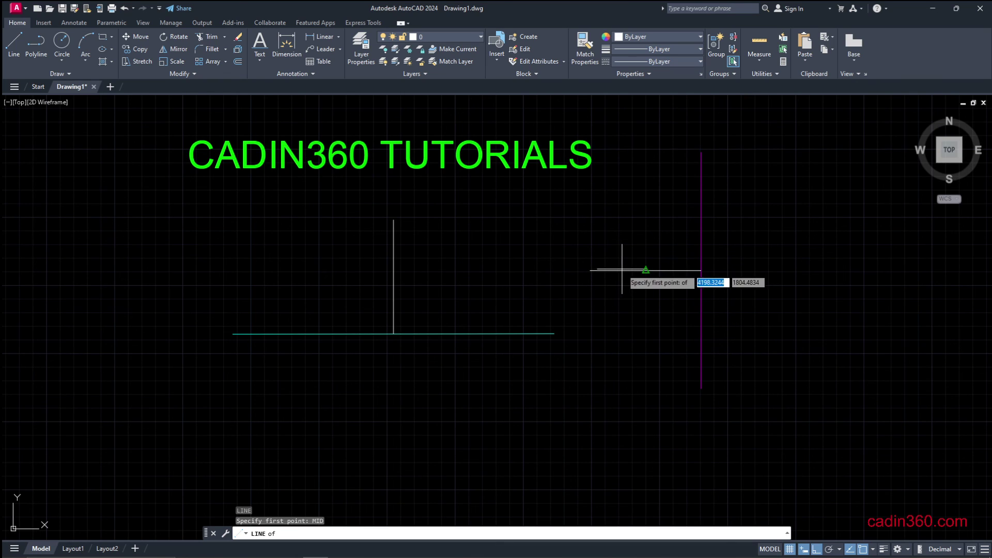
click(630, 269)
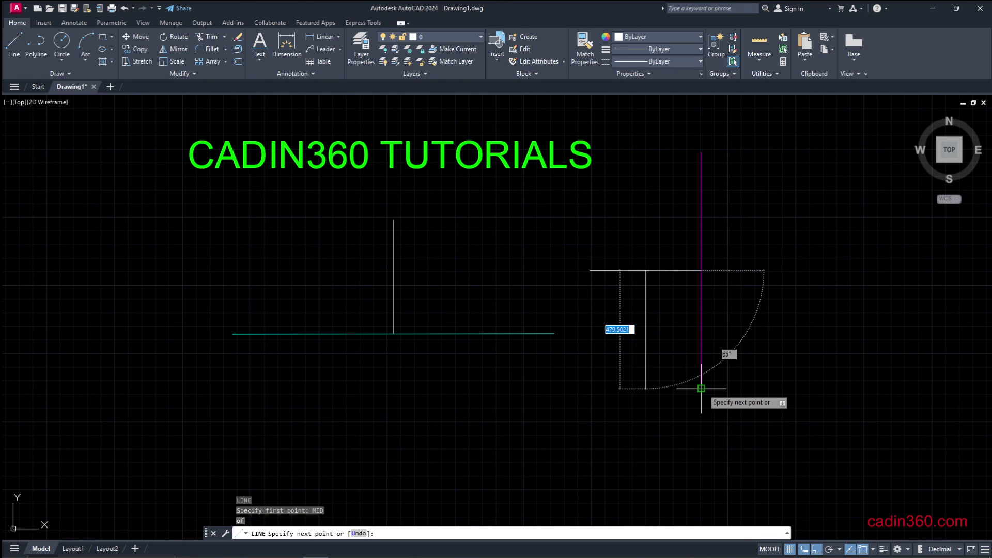
click(645, 388)
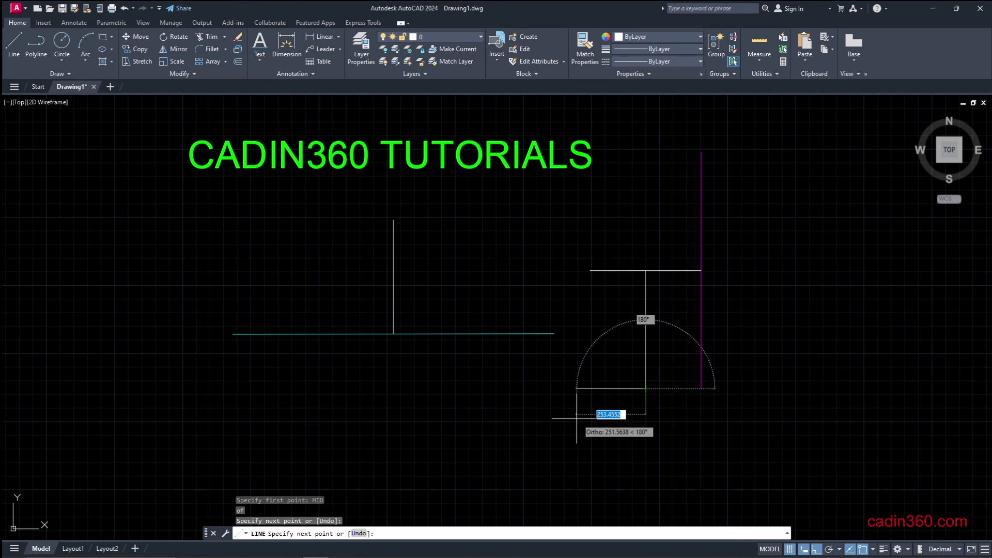
key(Return)
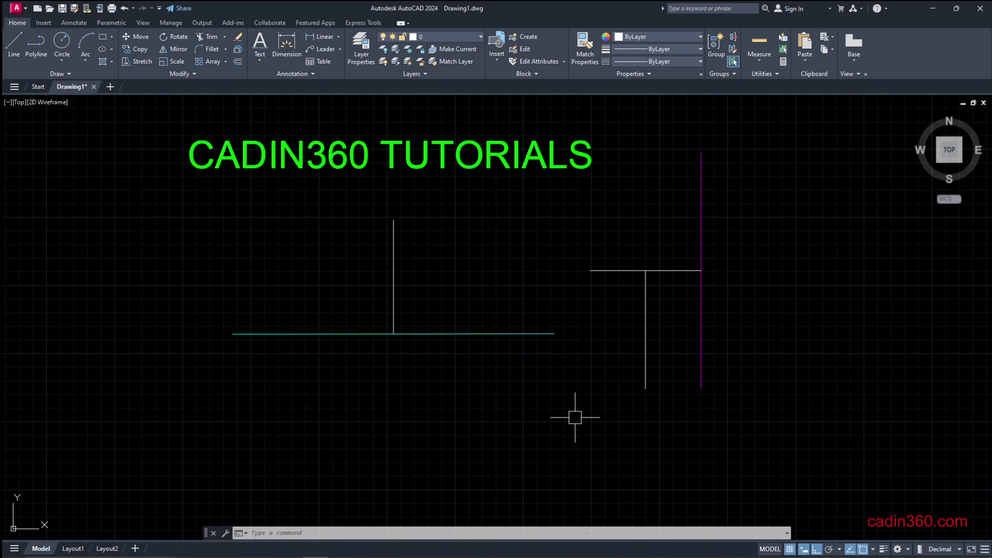
text(OS)
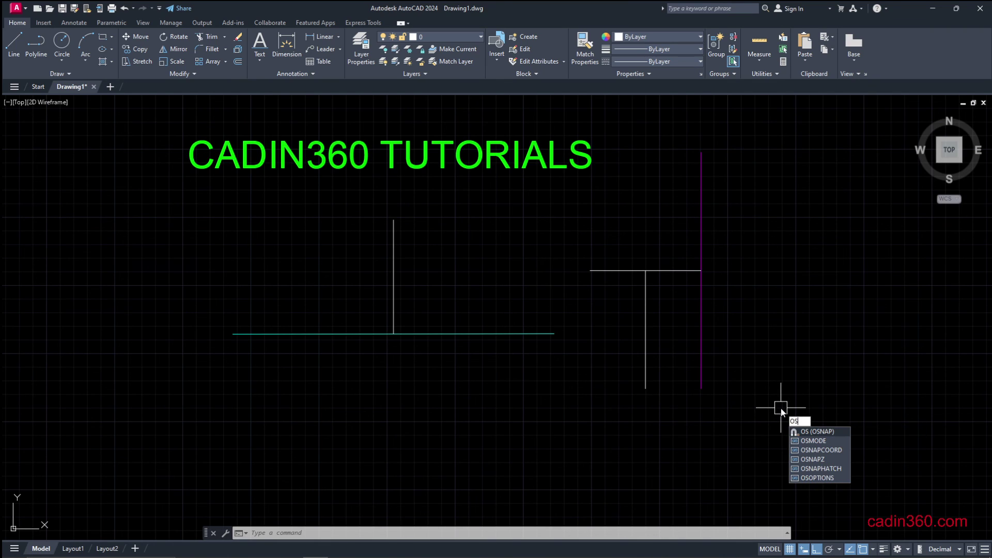
key(Return)
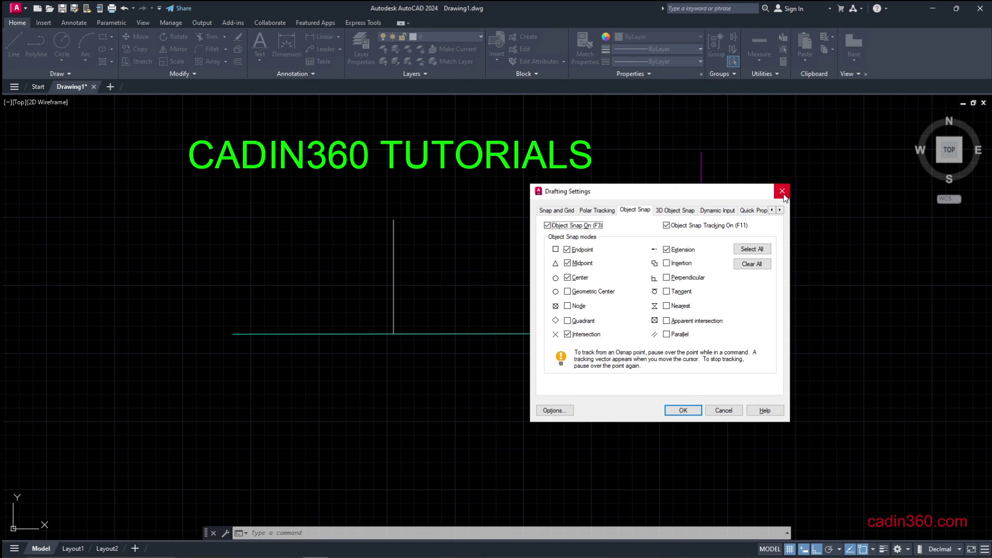
click(684, 410)
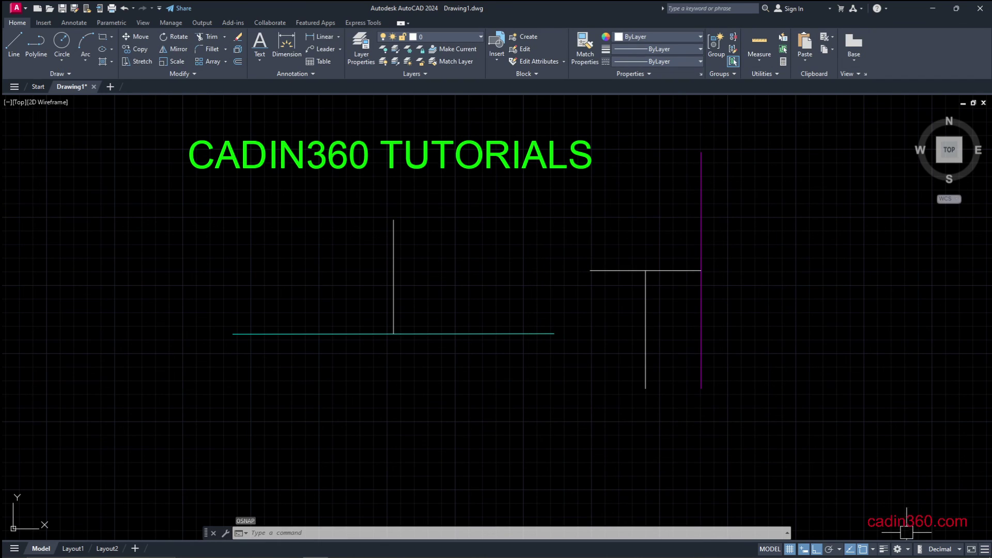
click(872, 550)
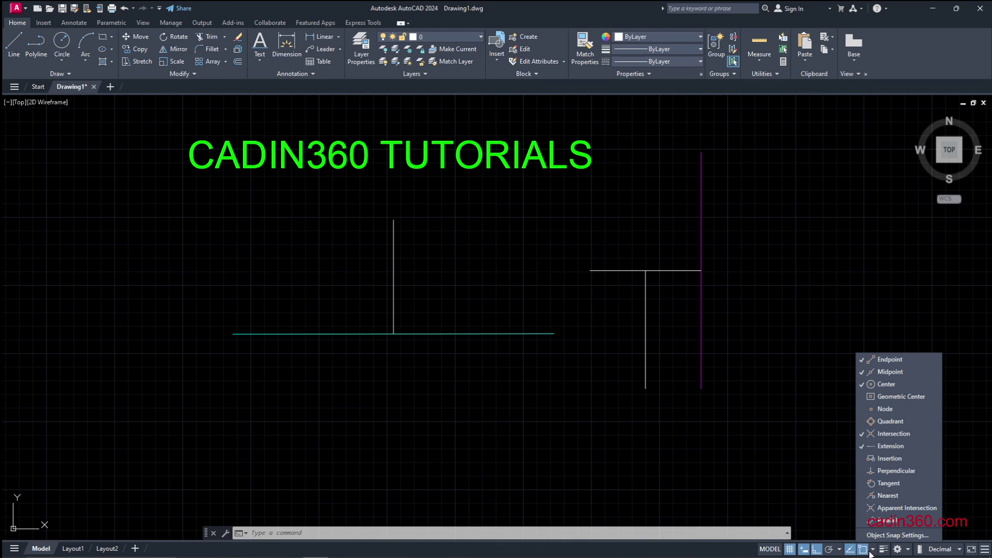
click(864, 552)
click(864, 552)
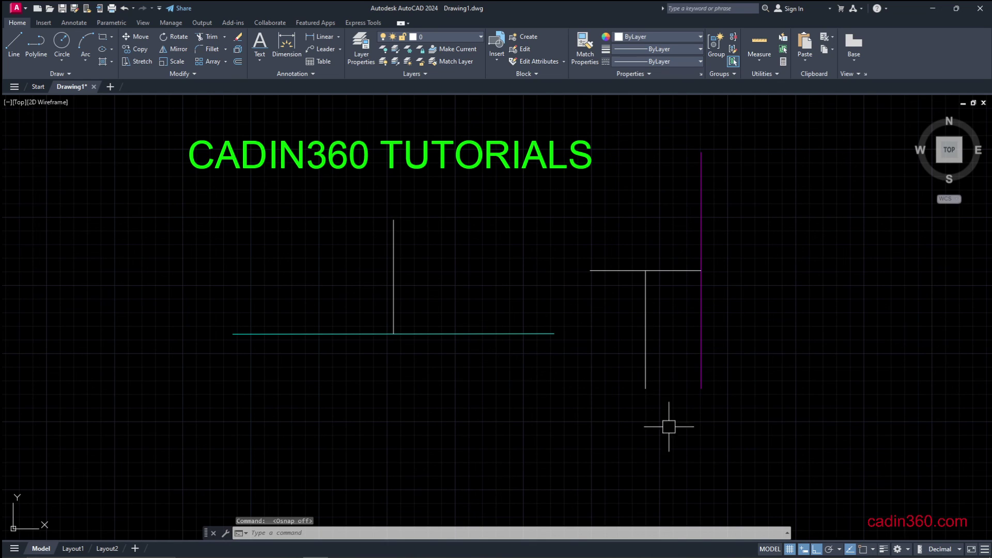
text(l)
key(Return)
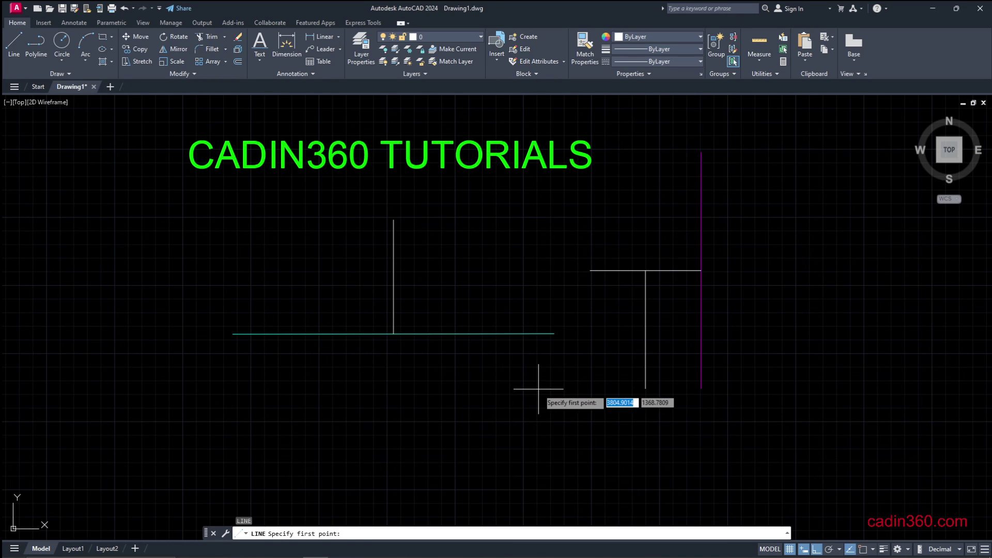
key(Escape)
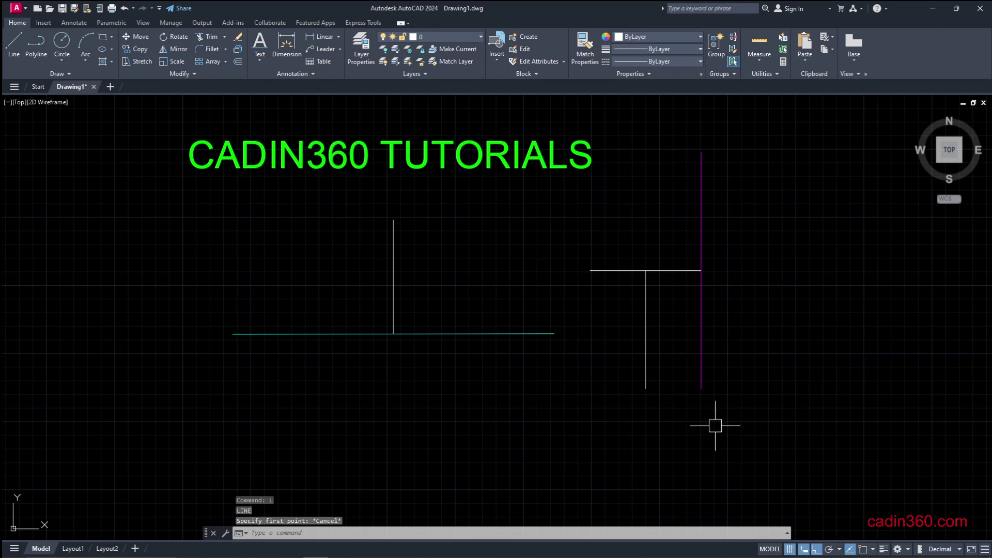
right_click(864, 551)
click(864, 551)
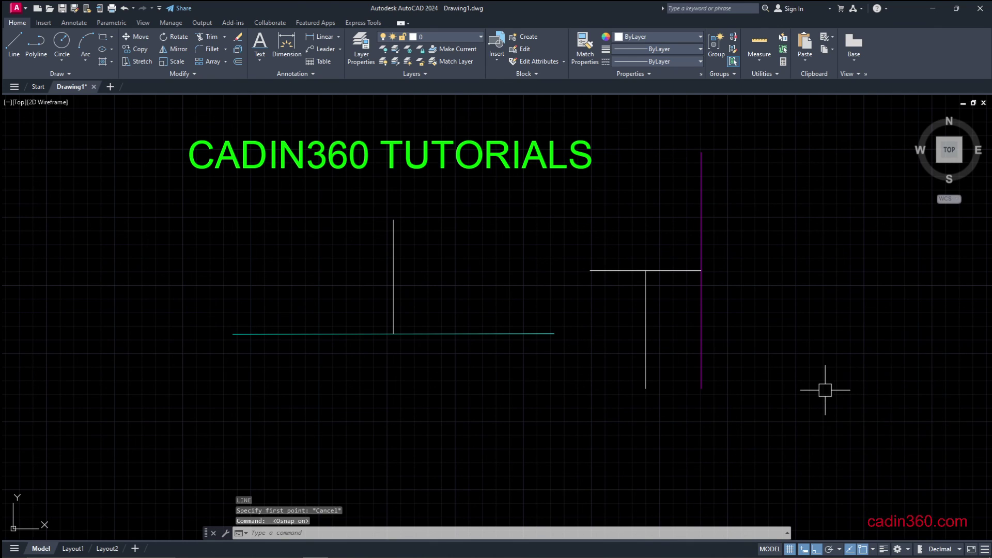
text(l)
key(Return)
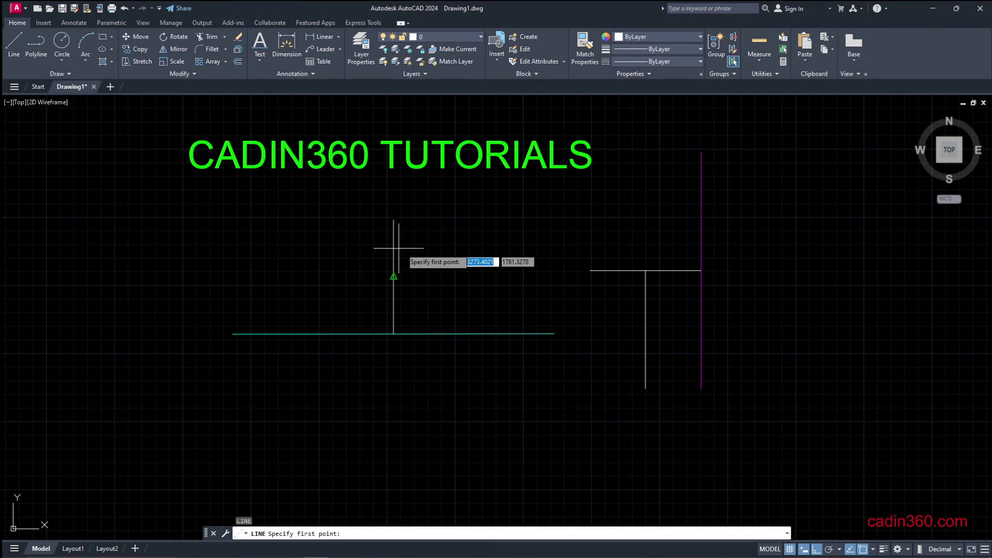
key(Escape)
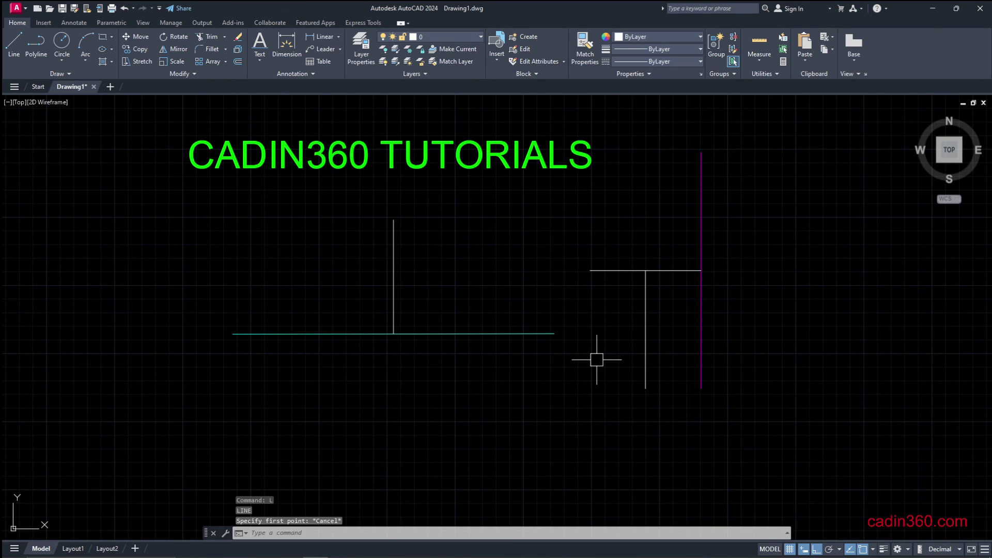